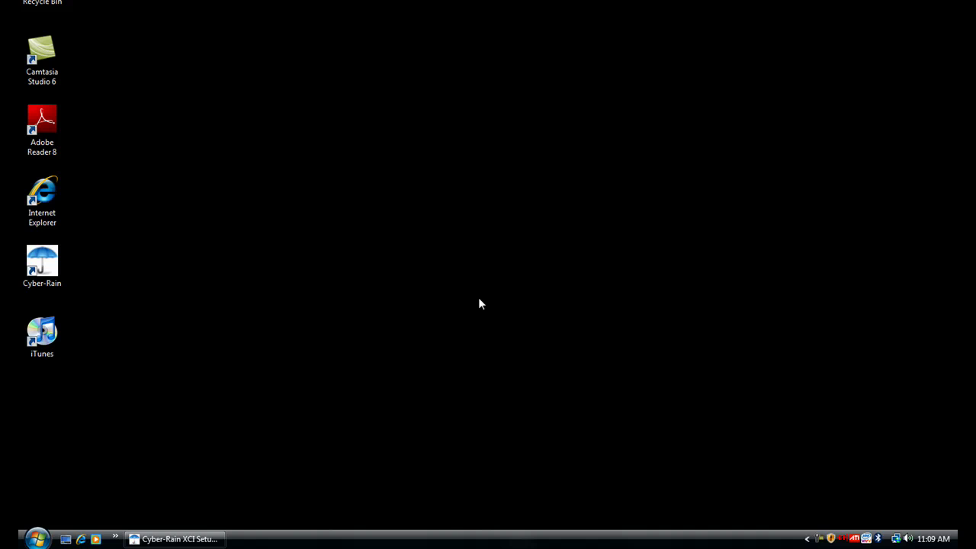
Step: Bring back the setup wizard and check the site's Zip Code and e-mail contact details
click(199, 538)
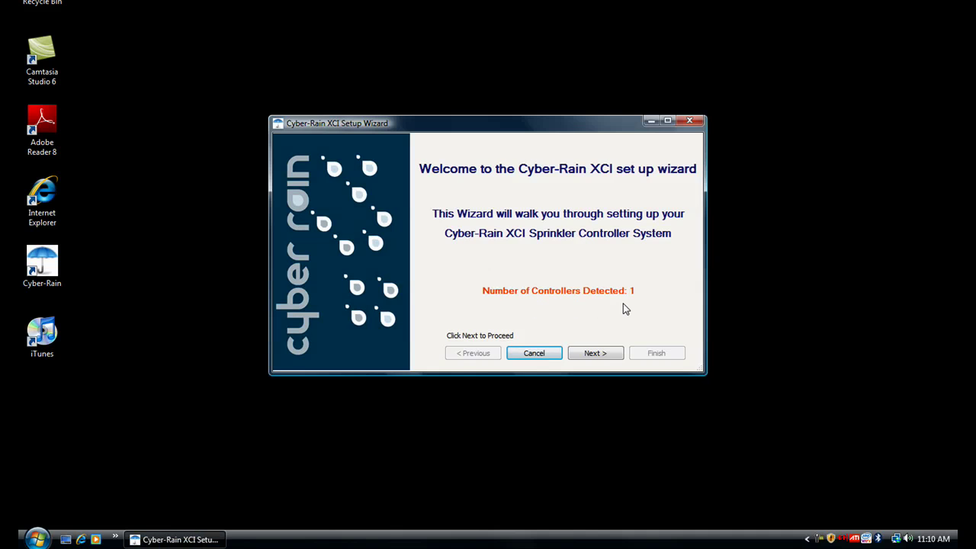
click(608, 359)
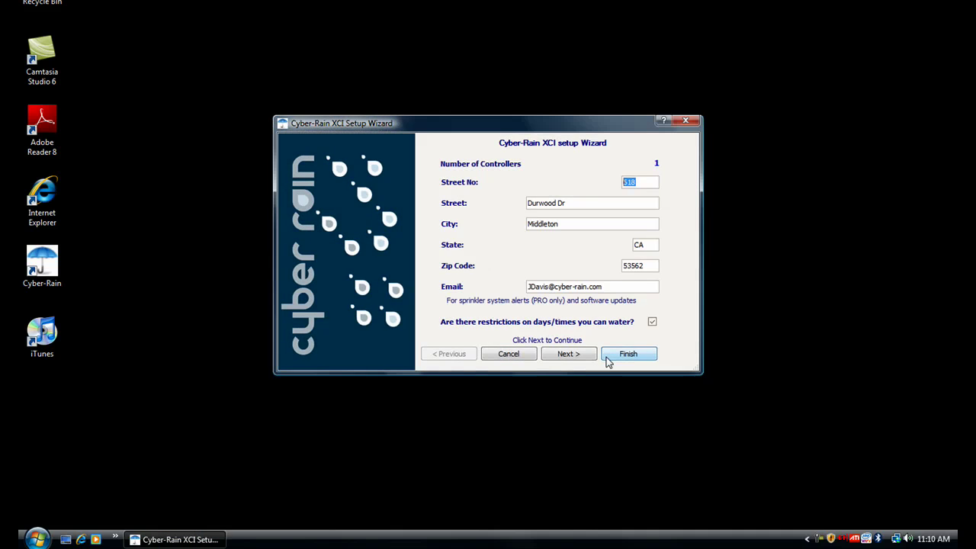
double_click(652, 265)
drag(602, 287, 503, 287)
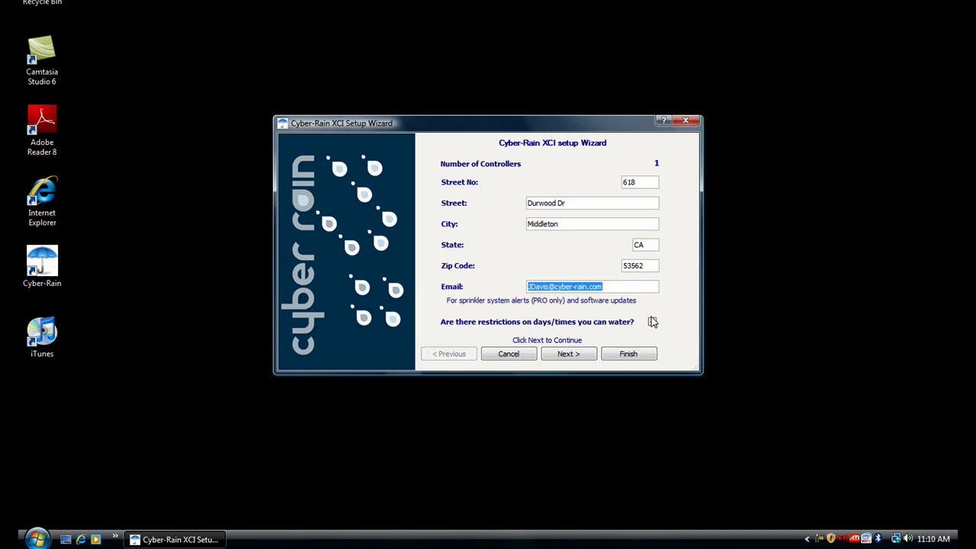
click(568, 355)
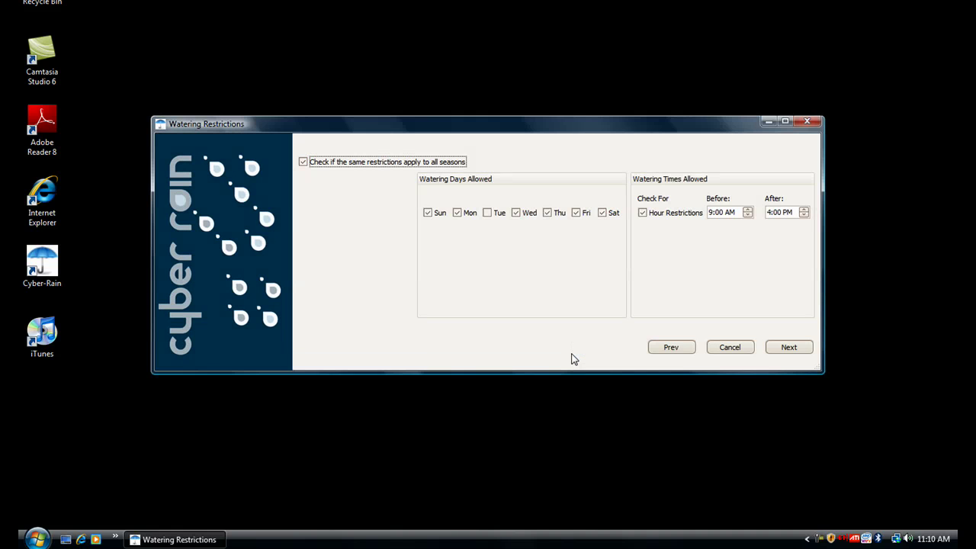
click(490, 219)
click(490, 218)
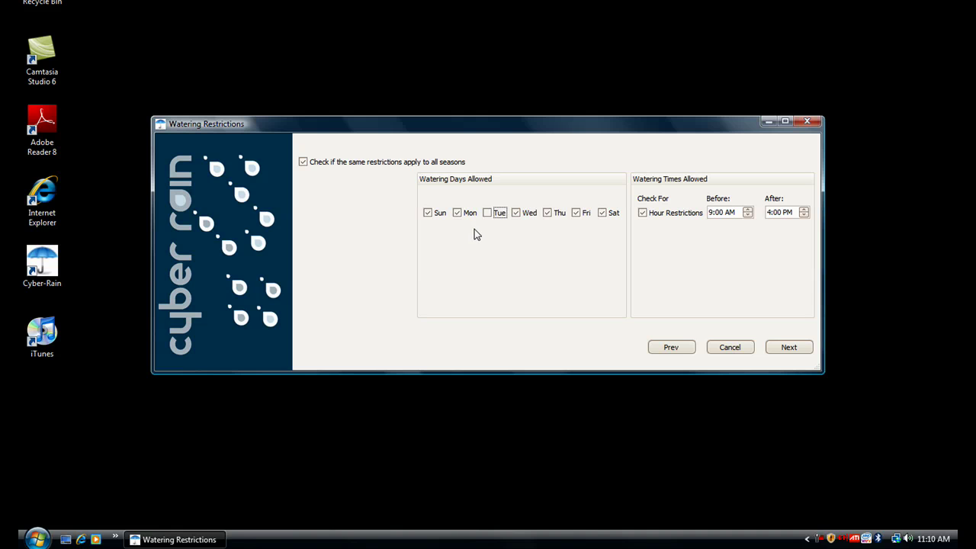
Step: Set the controller to 5 zones with a single 6:00 AM daily start time
click(774, 352)
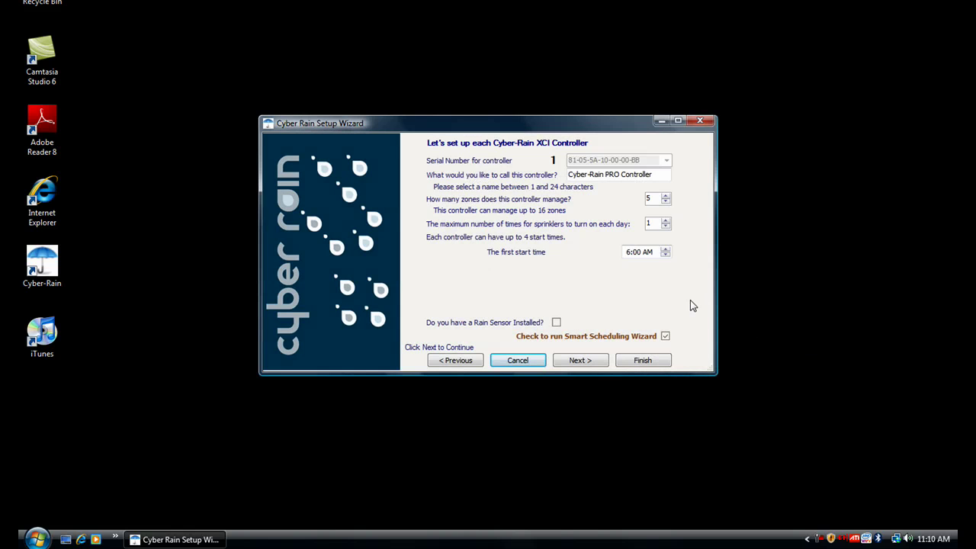
click(666, 202)
click(666, 202)
click(665, 201)
click(666, 202)
click(666, 221)
click(666, 221)
click(665, 222)
click(665, 226)
click(665, 226)
click(665, 226)
click(666, 250)
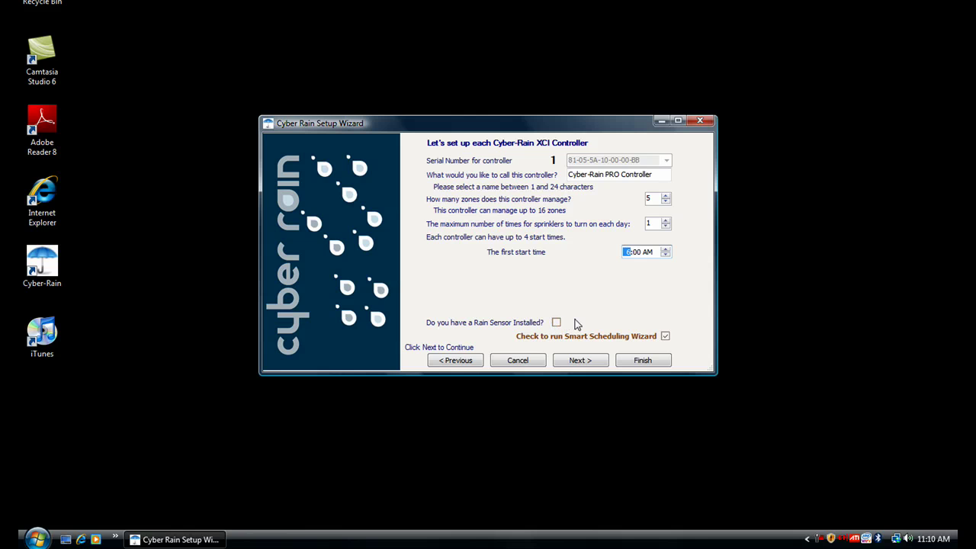
click(580, 360)
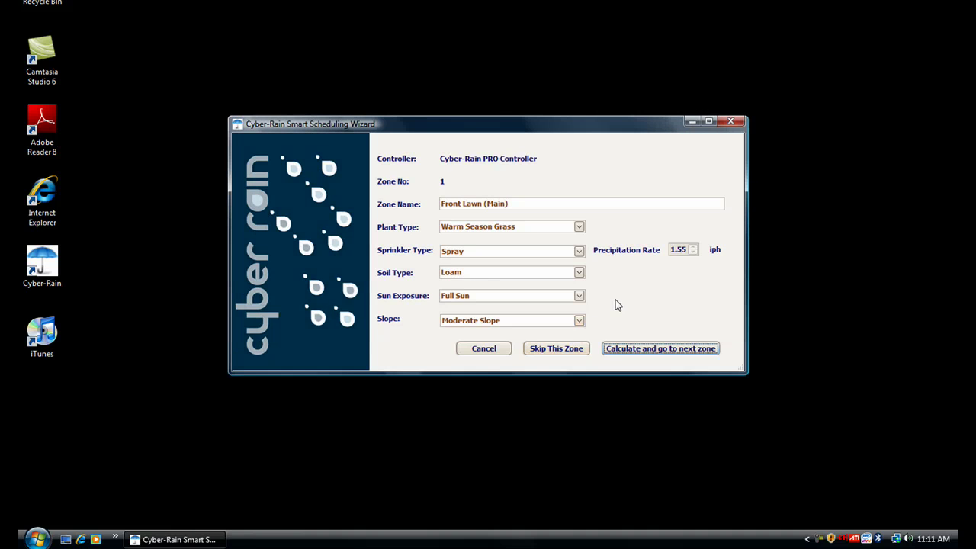
drag(530, 203, 425, 206)
click(579, 227)
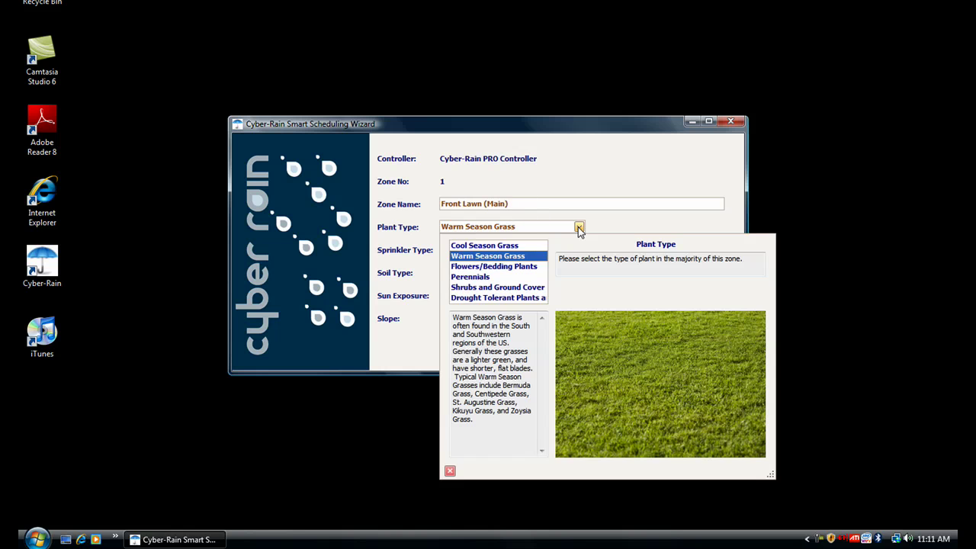
click(578, 227)
click(578, 252)
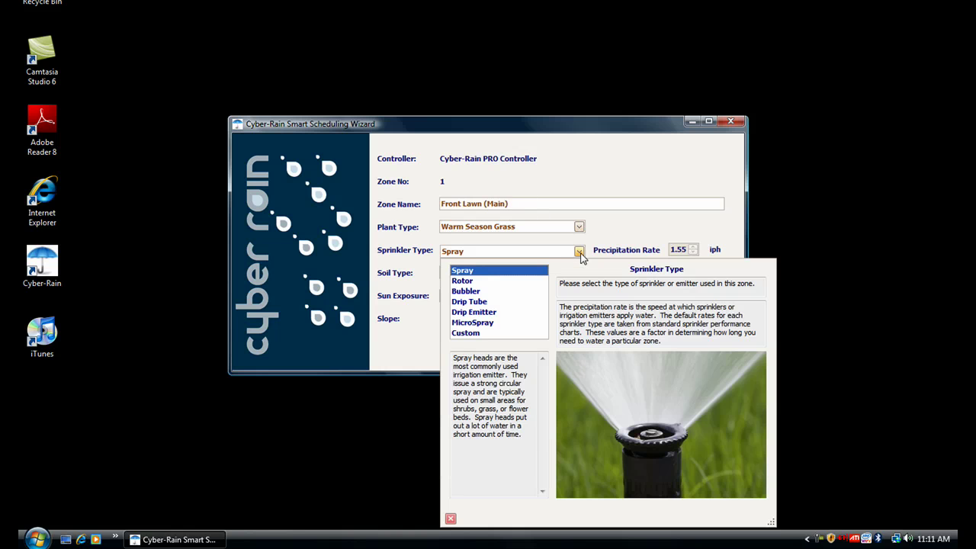
click(579, 254)
click(579, 273)
click(579, 273)
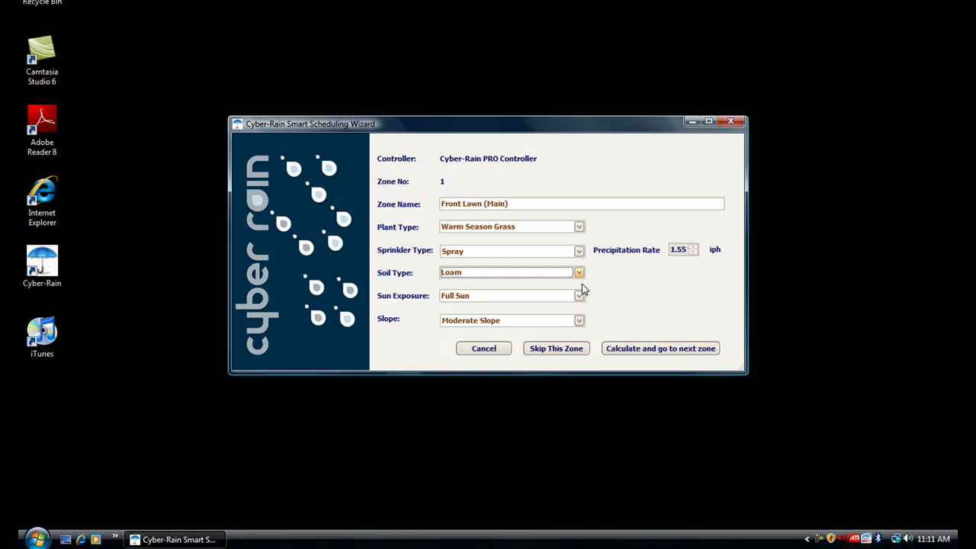
click(579, 295)
click(580, 297)
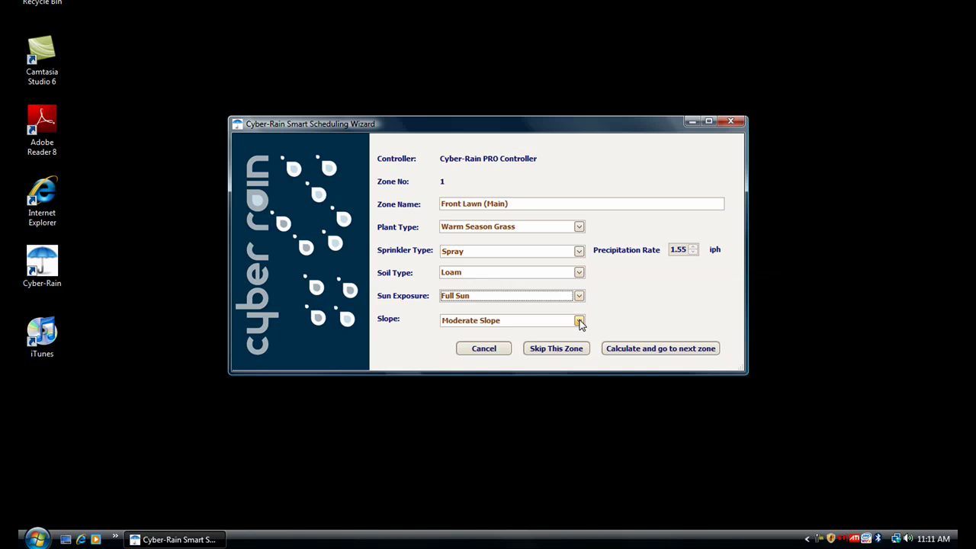
click(579, 321)
click(579, 321)
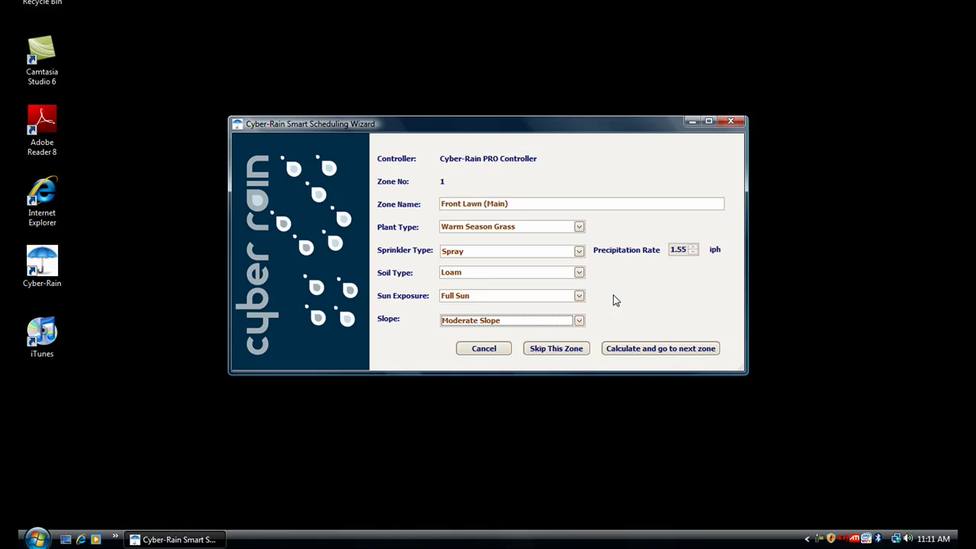
Step: Calculate zone 1 watering and change Front Planters' Wednesday run time to 7 minutes
click(641, 349)
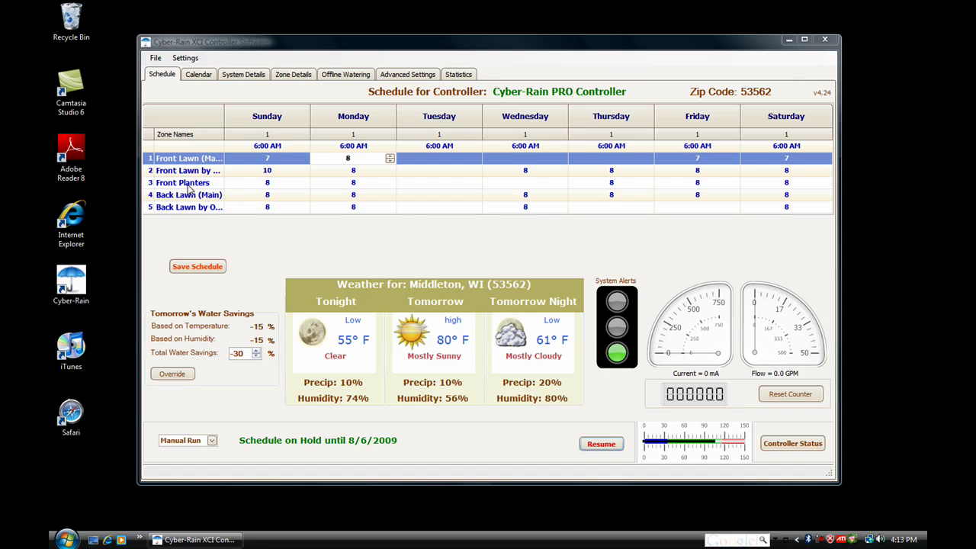
click(522, 184)
text(3)
key(BackSpace)
text(7)
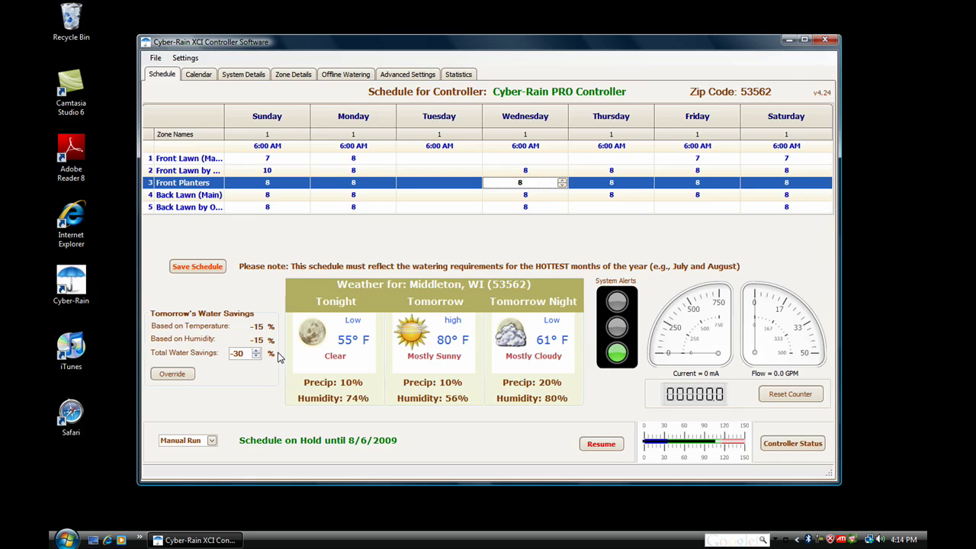
Step: Set up manual watering of Front Lawn (Main) for 3:30, then close it without running
click(212, 442)
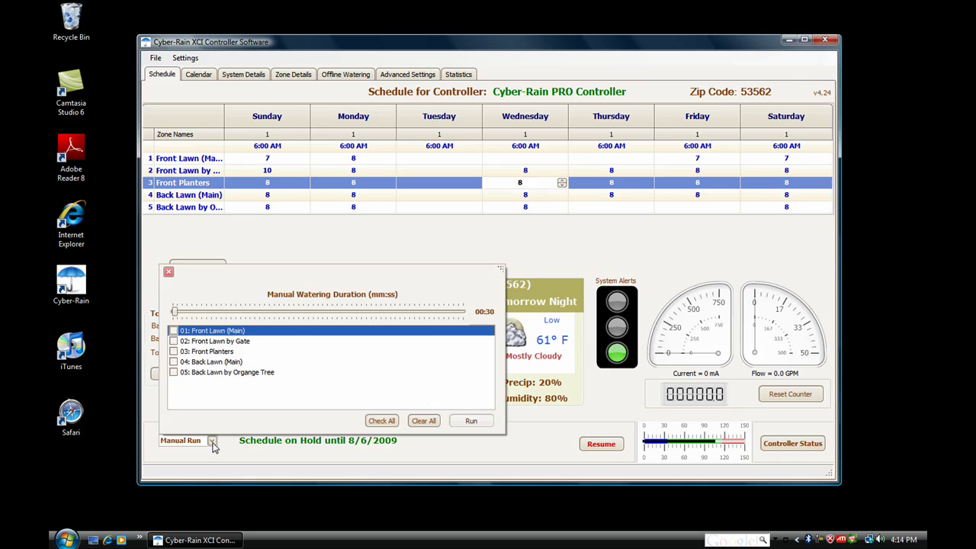
click(173, 333)
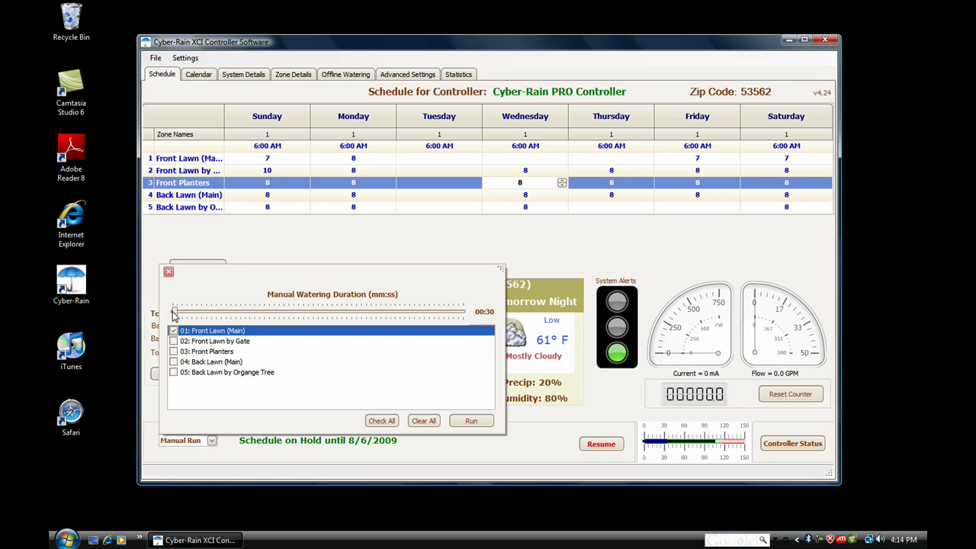
mouse_move(175, 312)
mouse_down()
mouse_move(190, 315)
mouse_move(175, 313)
mouse_up()
click(576, 428)
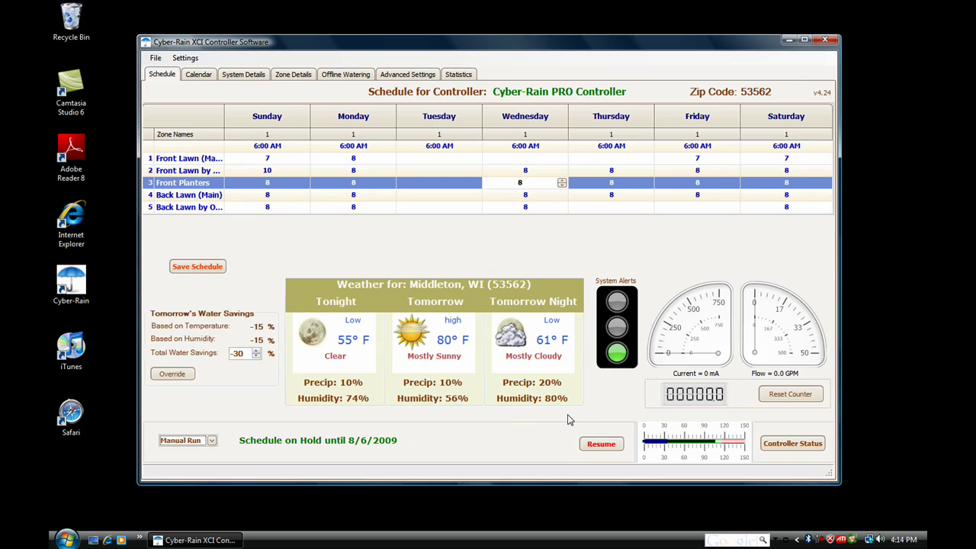
Step: Hold the watering schedule until 8/6/2009, then resume it
click(609, 449)
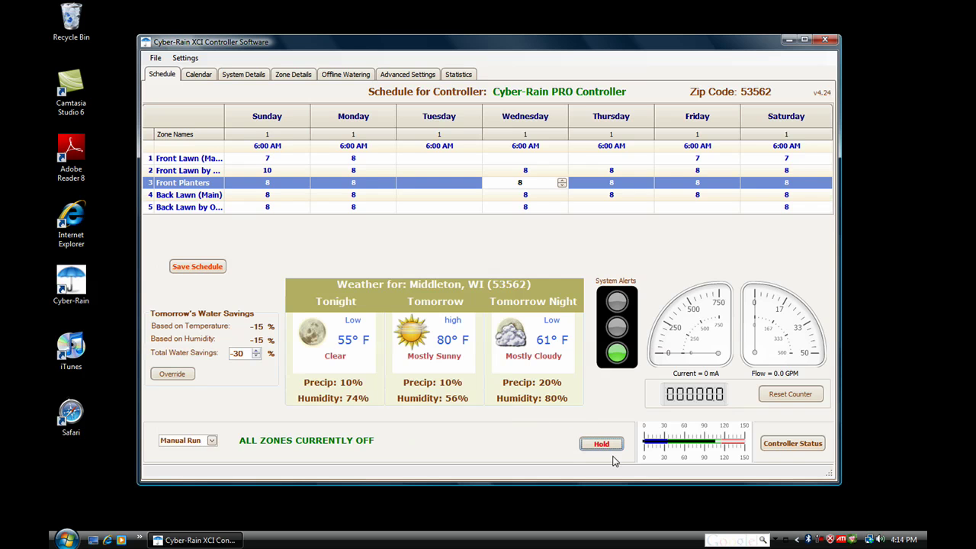
click(601, 444)
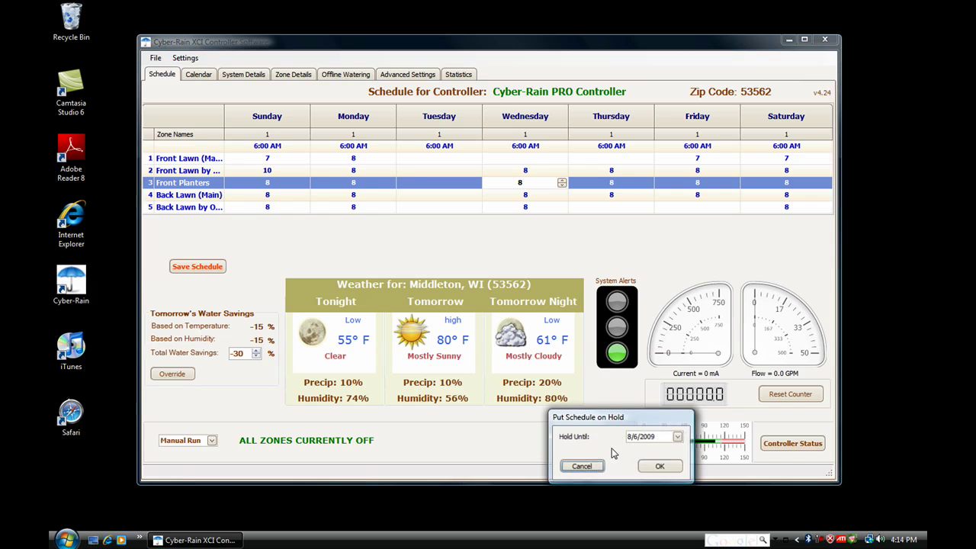
click(657, 467)
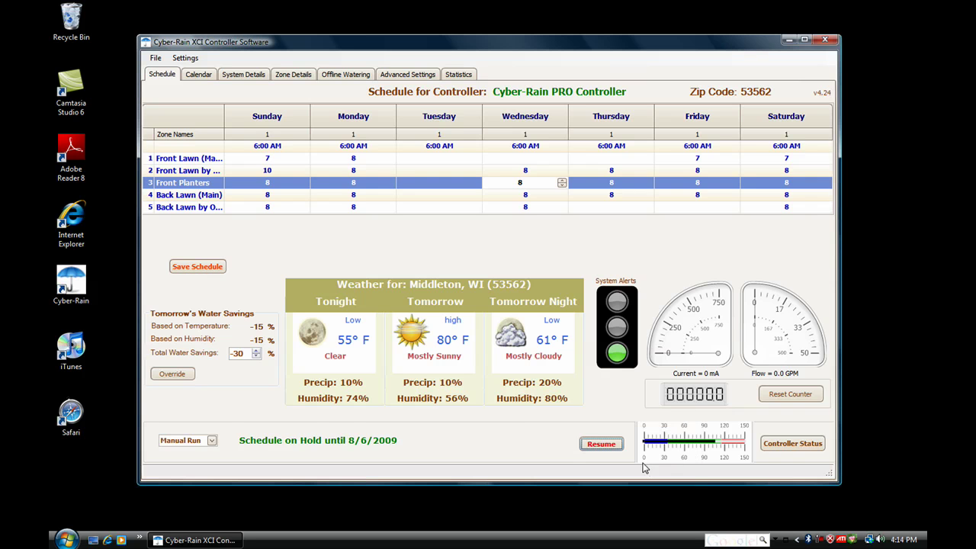
click(601, 444)
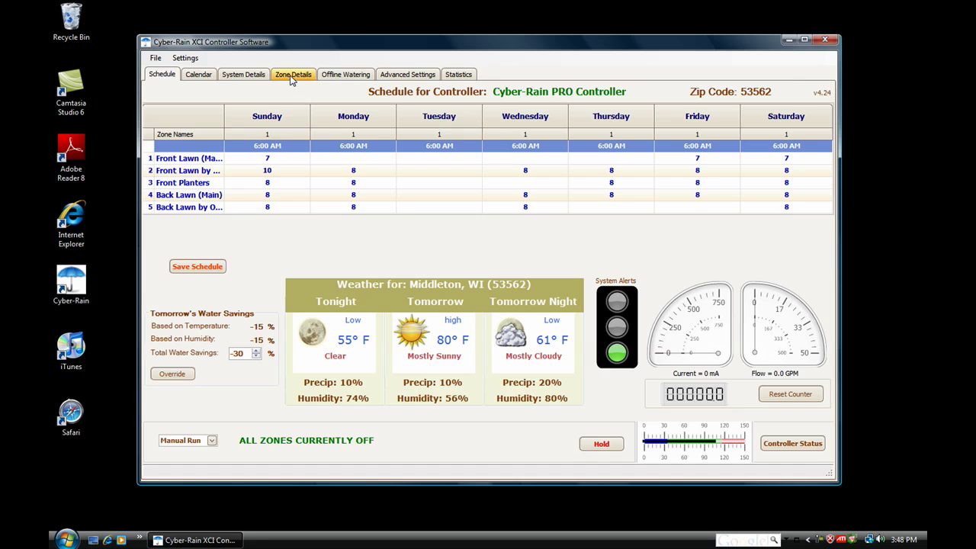
Step: Open Front Lawn (Main) zone details, review plant types, and keep max cycle at 2 minutes
click(292, 74)
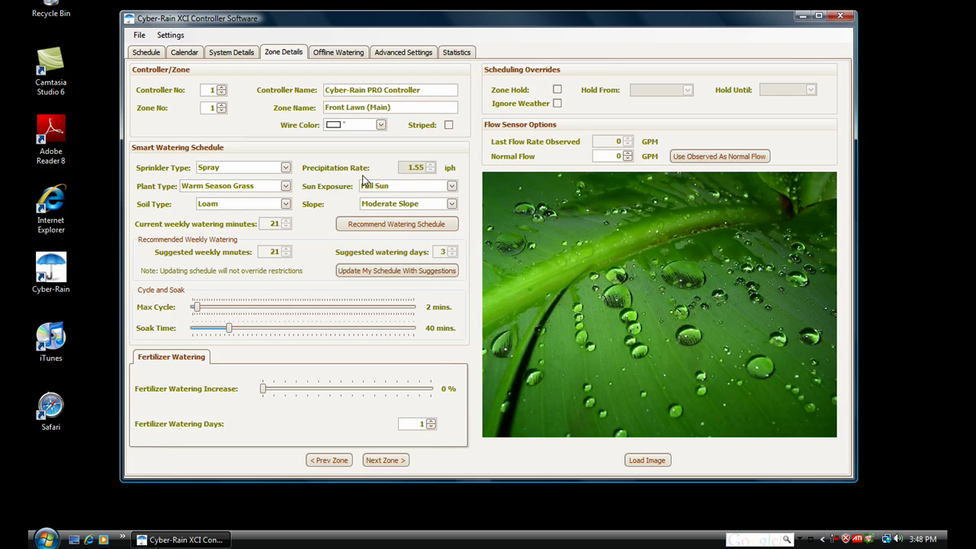
click(286, 187)
click(286, 187)
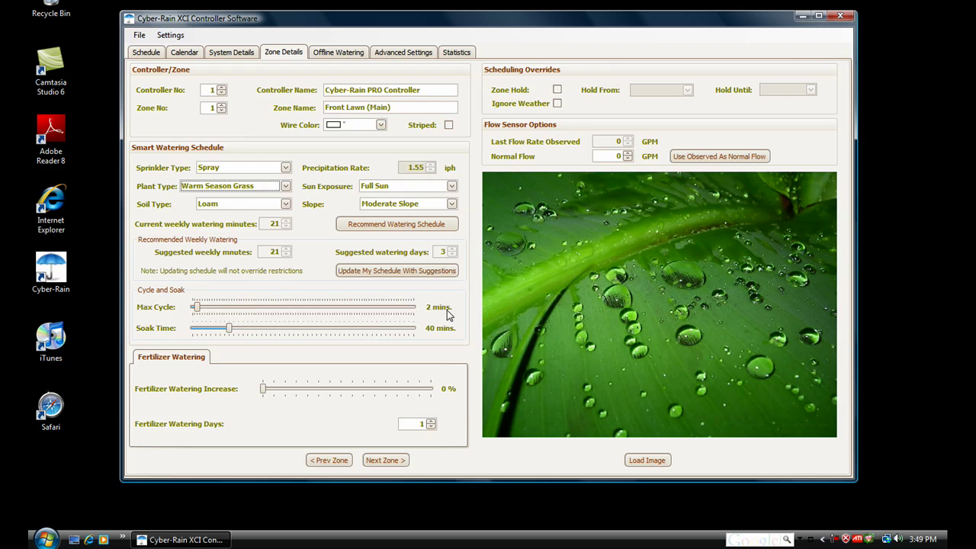
click(215, 309)
drag(214, 310, 199, 309)
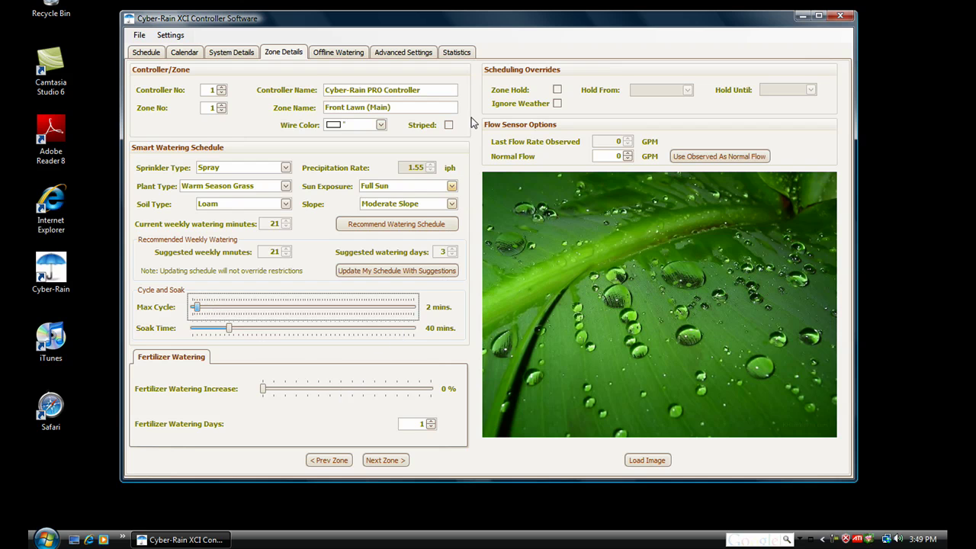
Step: Put the zone on hold from 8/5/2009 until 8/6/2009
click(558, 90)
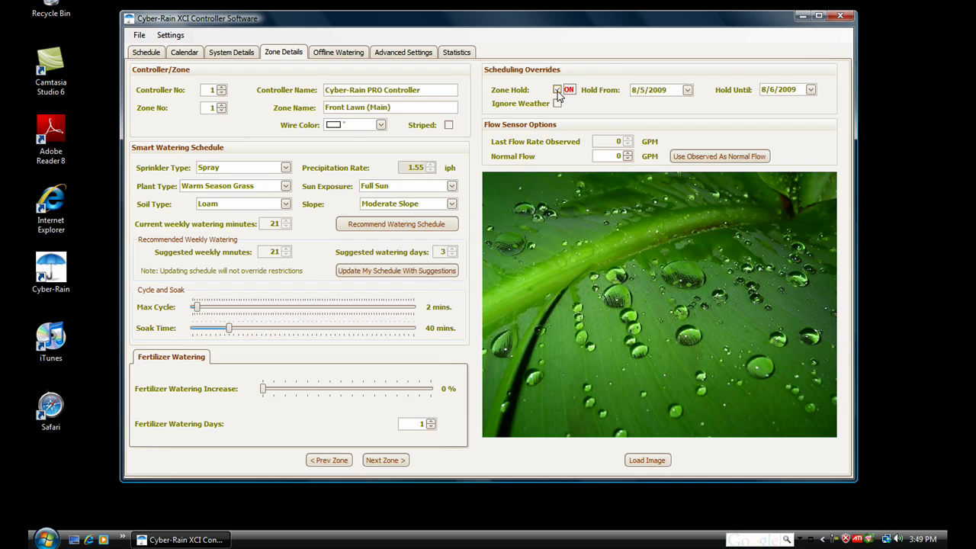
click(687, 90)
click(687, 90)
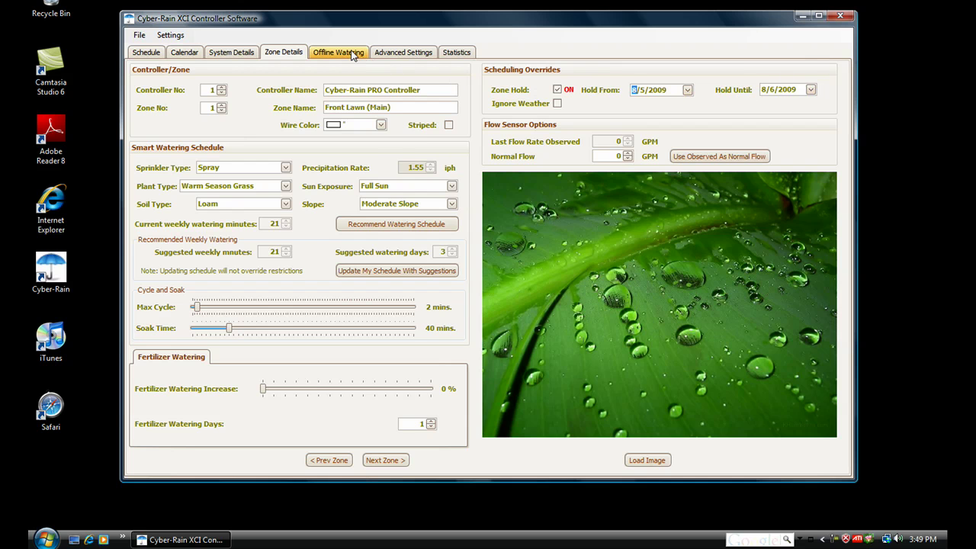
Step: Show the Offline Watering Adjustments chart with its monthly watering index
click(352, 55)
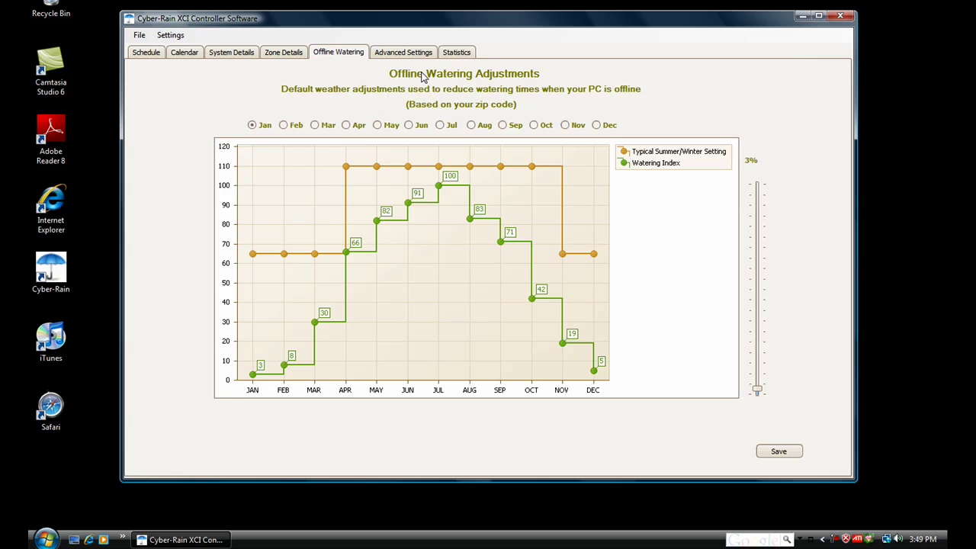
Step: Review the weekly water usage chart, then scroll through the July 2009 Activity Log
click(455, 53)
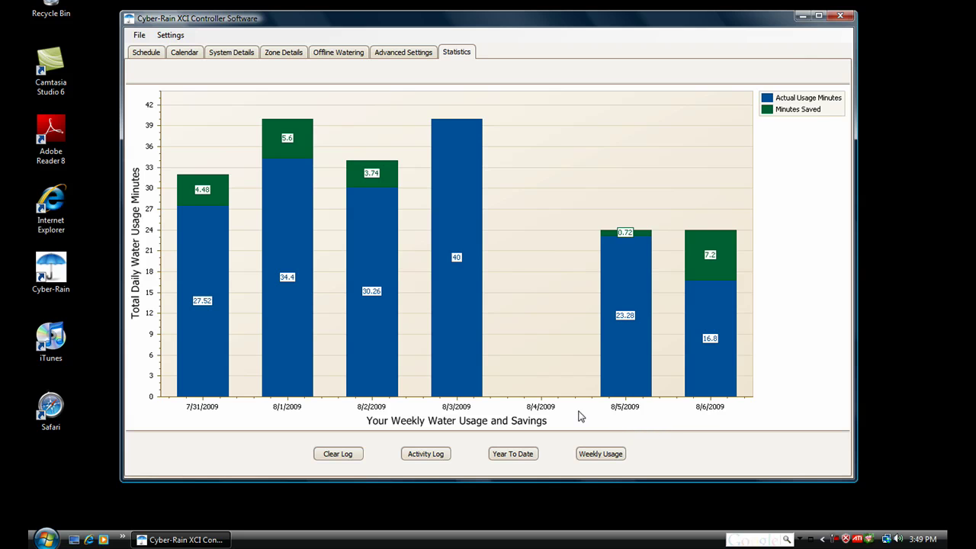
click(421, 455)
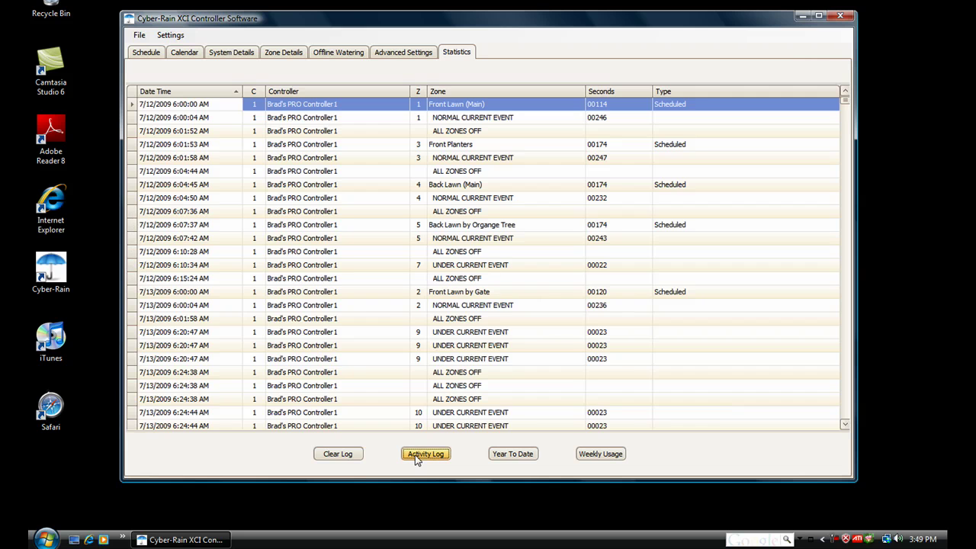
click(845, 425)
click(845, 425)
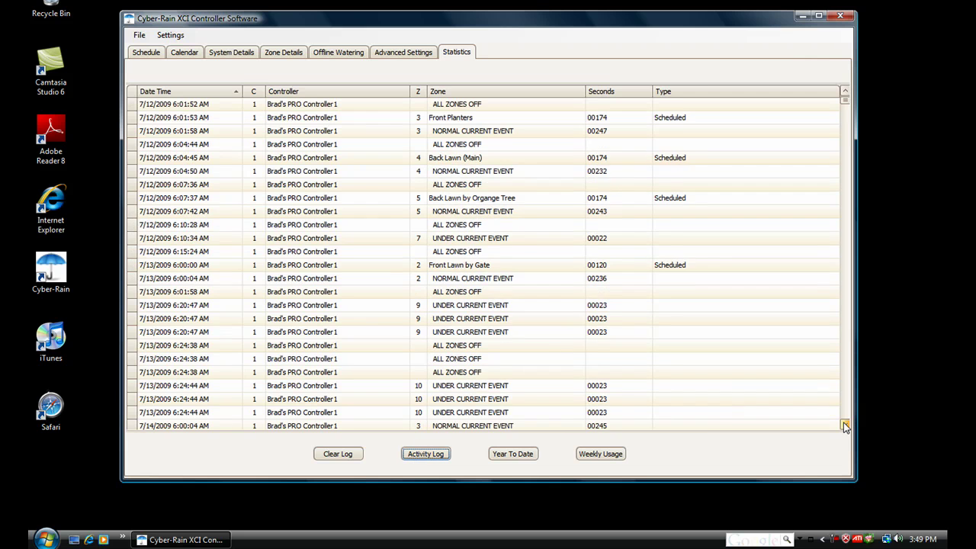
click(844, 425)
click(844, 425)
click(845, 425)
click(844, 424)
double_click(844, 424)
double_click(844, 425)
click(844, 425)
double_click(845, 425)
double_click(844, 424)
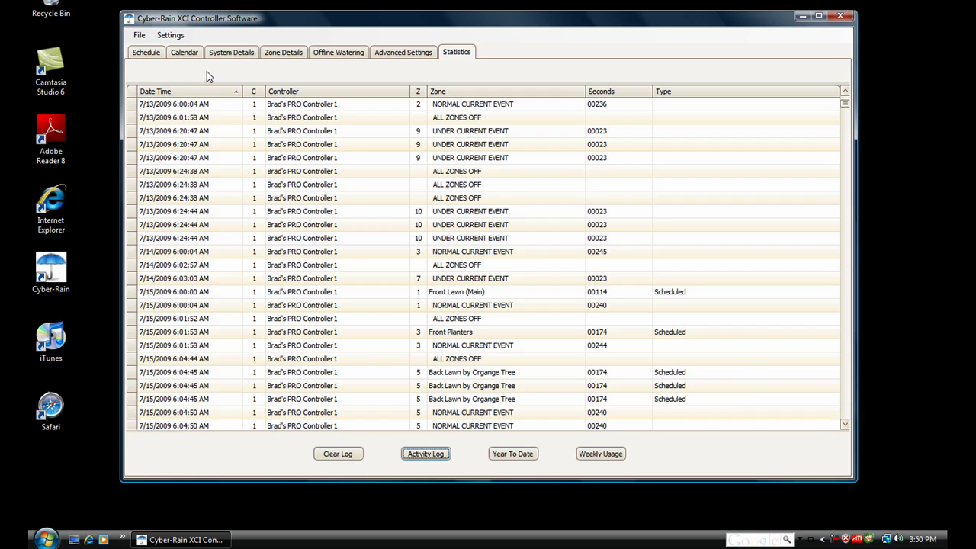
Step: Go back to the Schedule tab's weekly 6:00 AM schedule with Middleton, WI weather
click(140, 56)
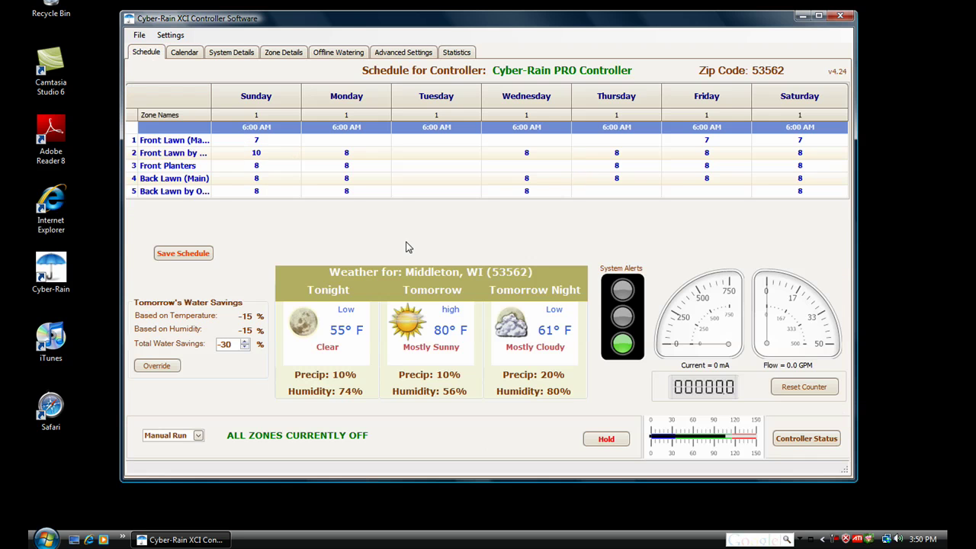